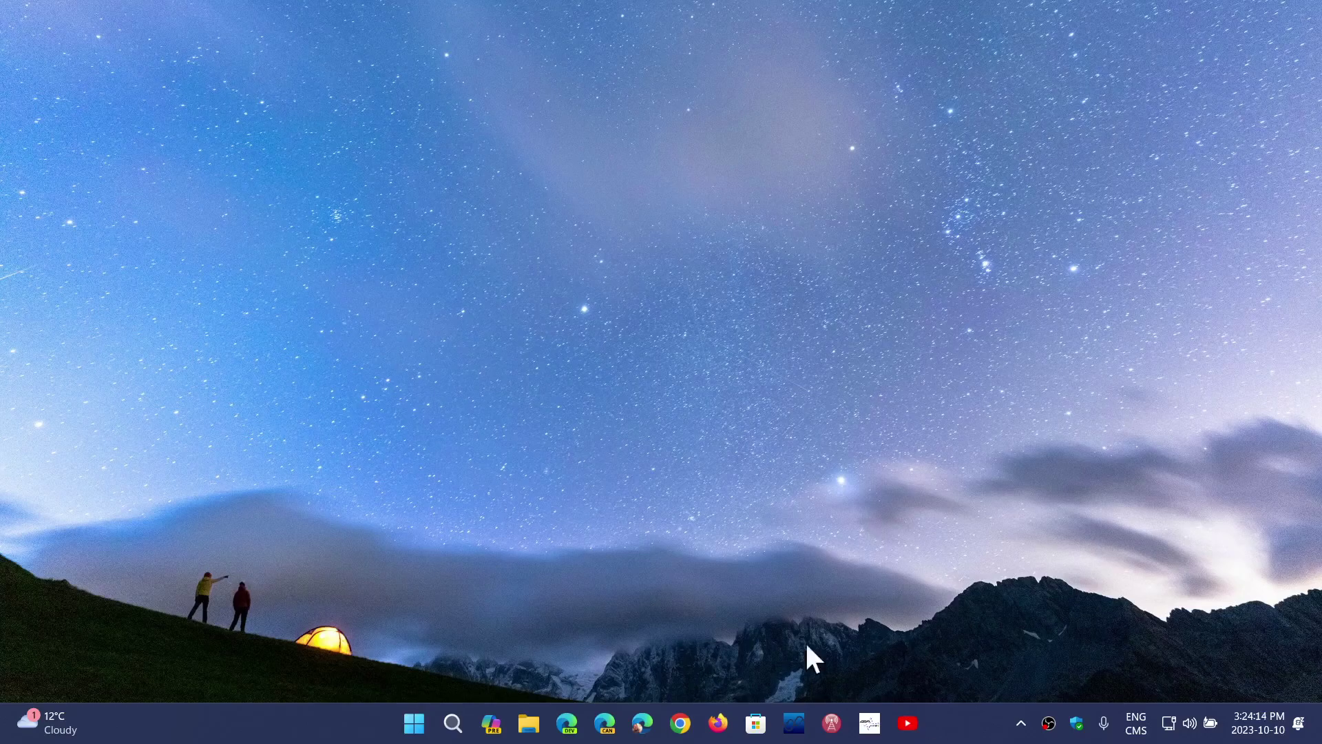
click(412, 725)
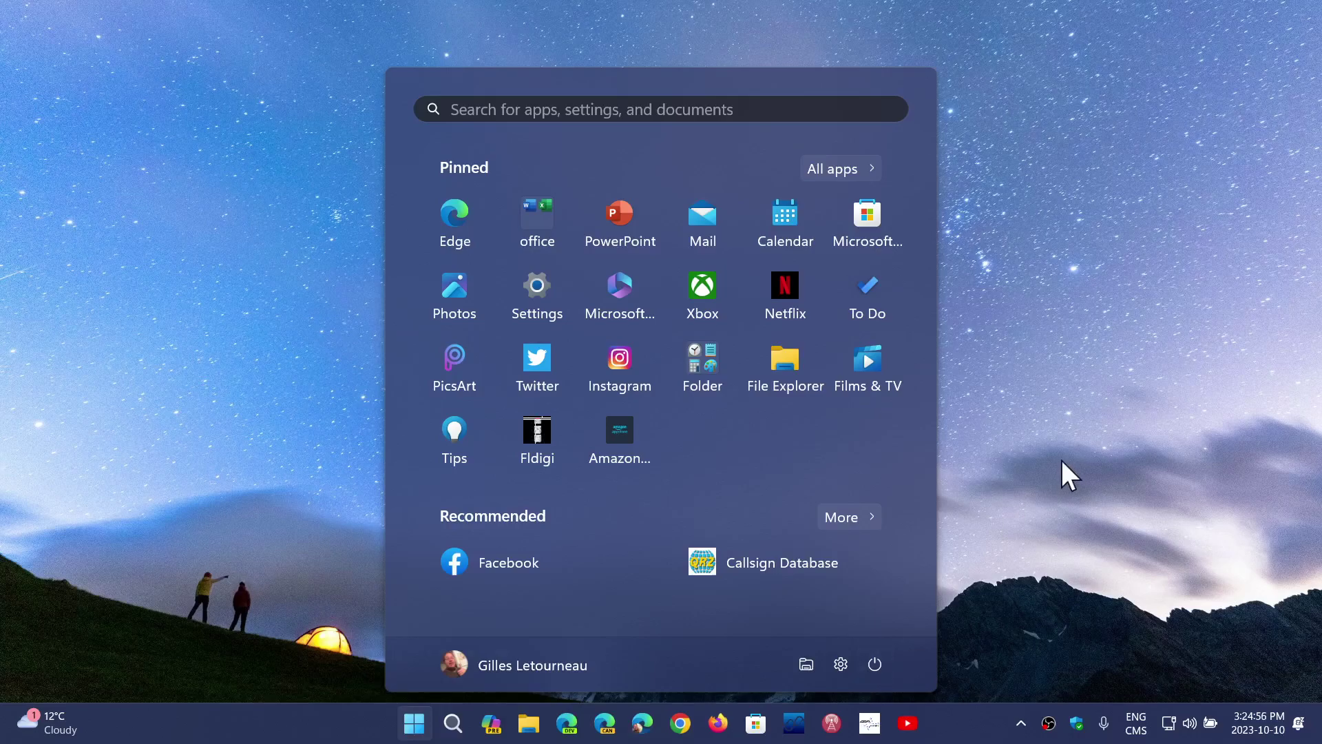
click(964, 728)
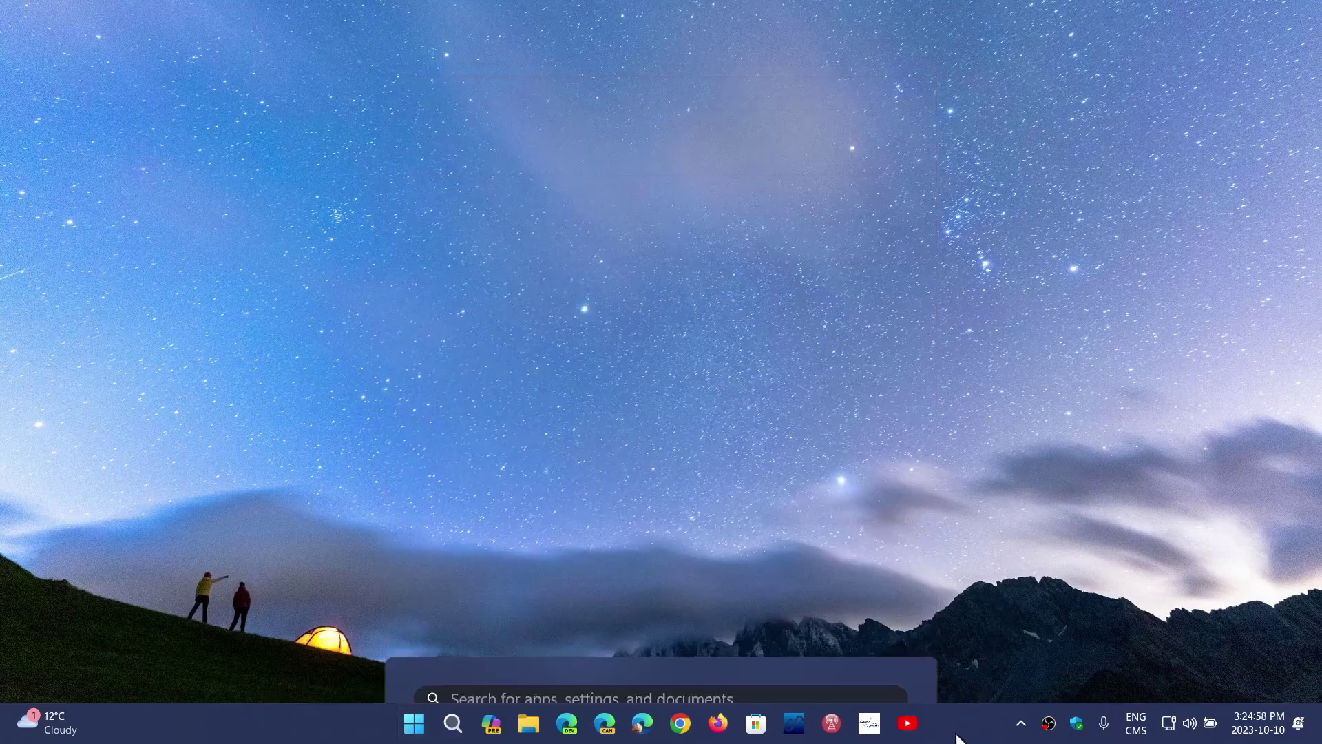